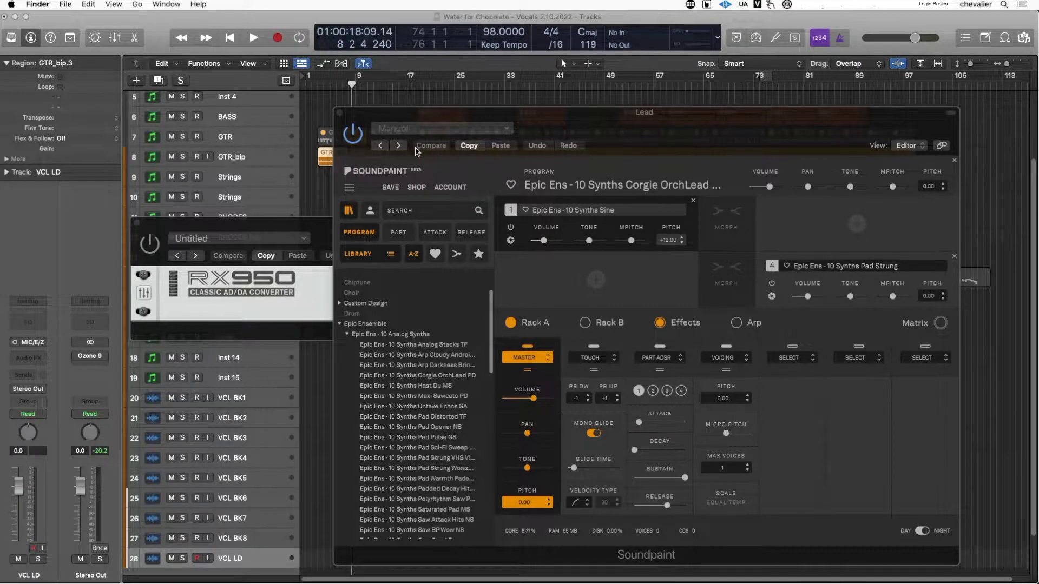
# Move the Soundpaint window aside and close all plugin windows to reveal the Tracks area.
pyautogui.click(394, 119)
pyautogui.moveTo(395, 119); pyautogui.dragTo(429, 134)
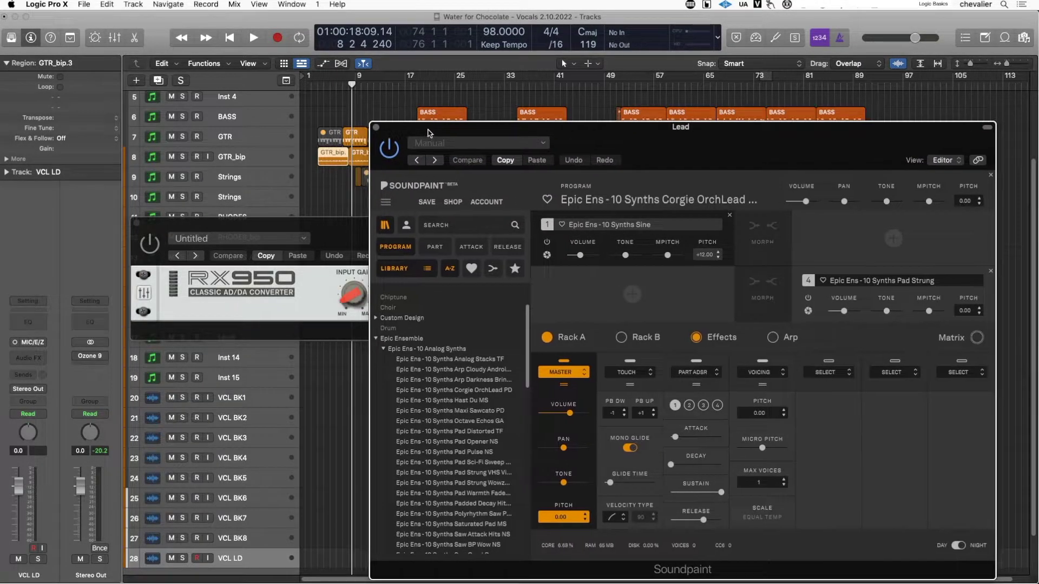
pyautogui.press('v')
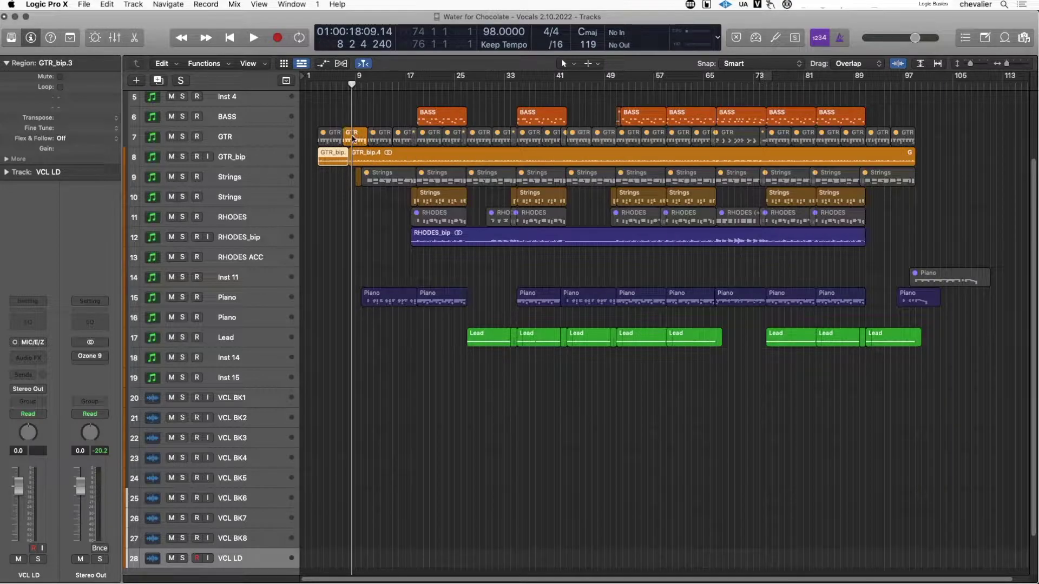
pyautogui.click(352, 136)
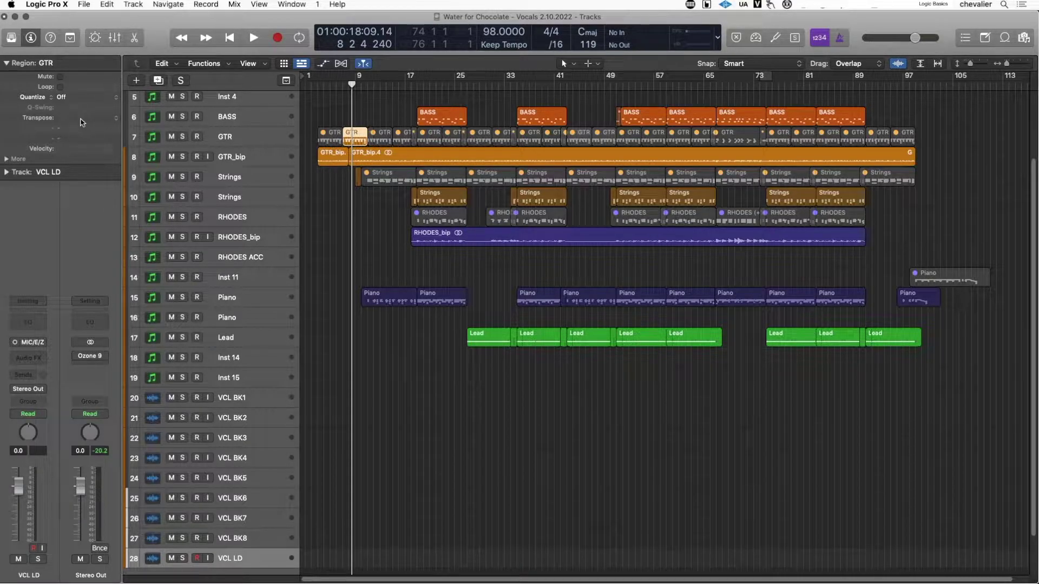
pyautogui.click(342, 161)
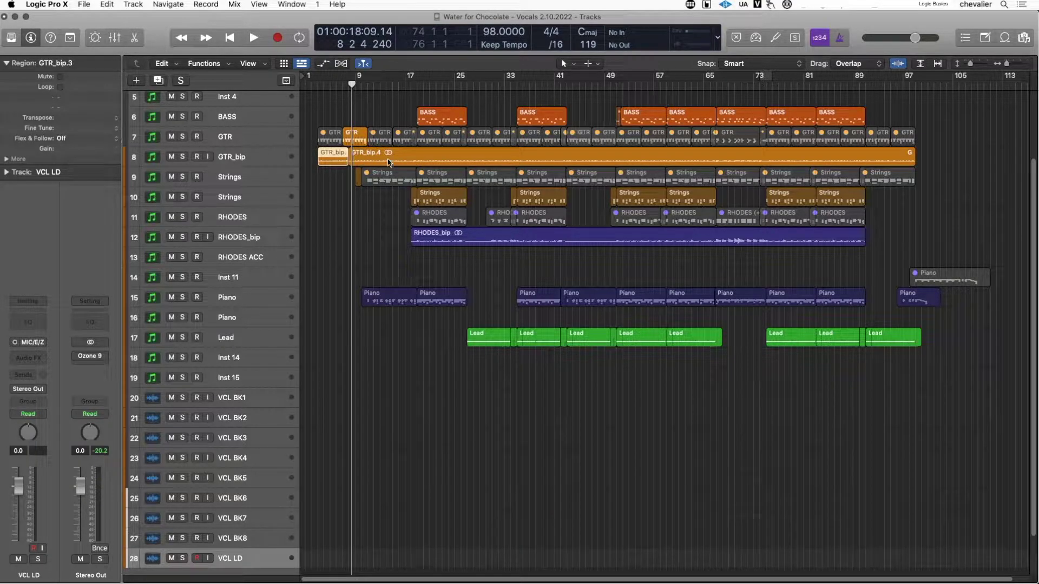
pyautogui.click(116, 140)
# Set GTR_bip.3's Flex & Follow to On and compare it with GTR_bip.4 and RHODES_bip.
pyautogui.click(78, 147)
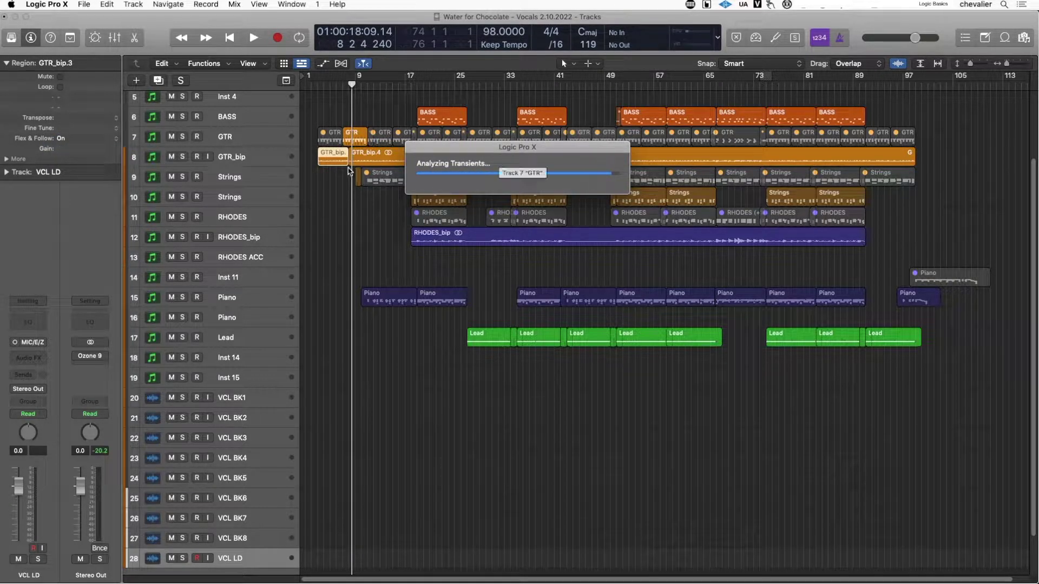
pyautogui.click(378, 158)
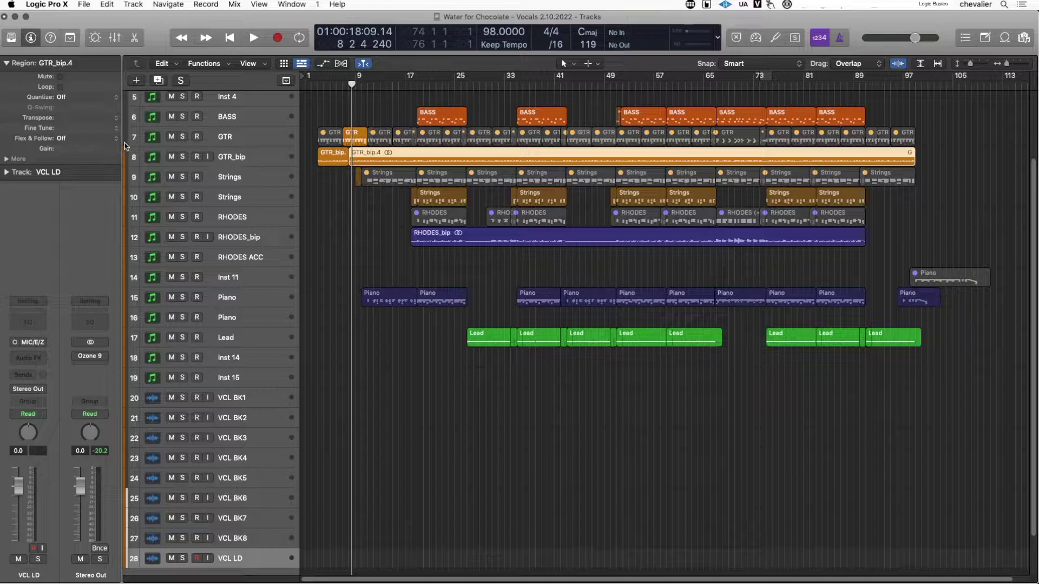
pyautogui.click(338, 156)
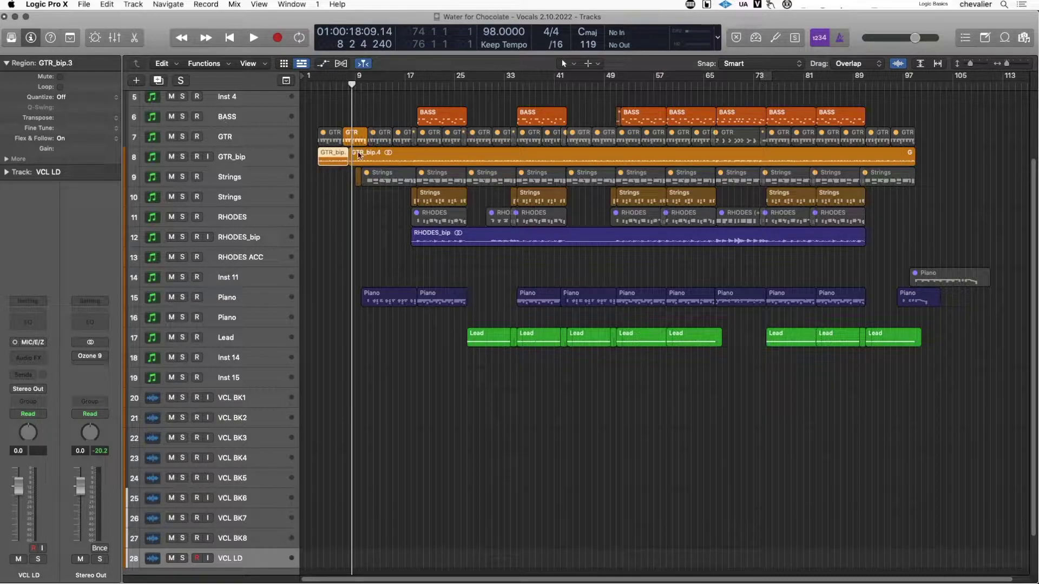
pyautogui.click(440, 238)
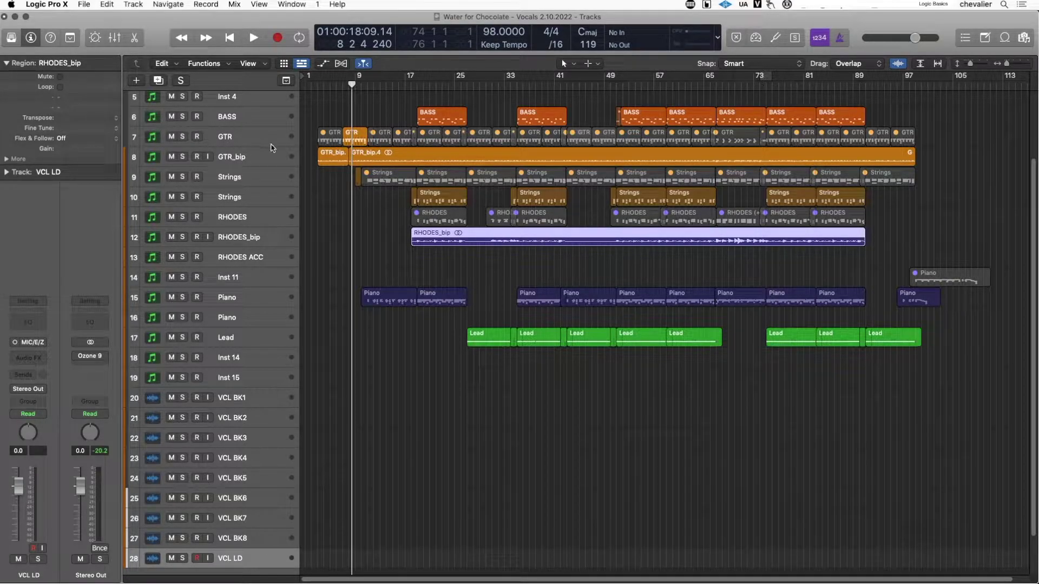
pyautogui.press('super+z')
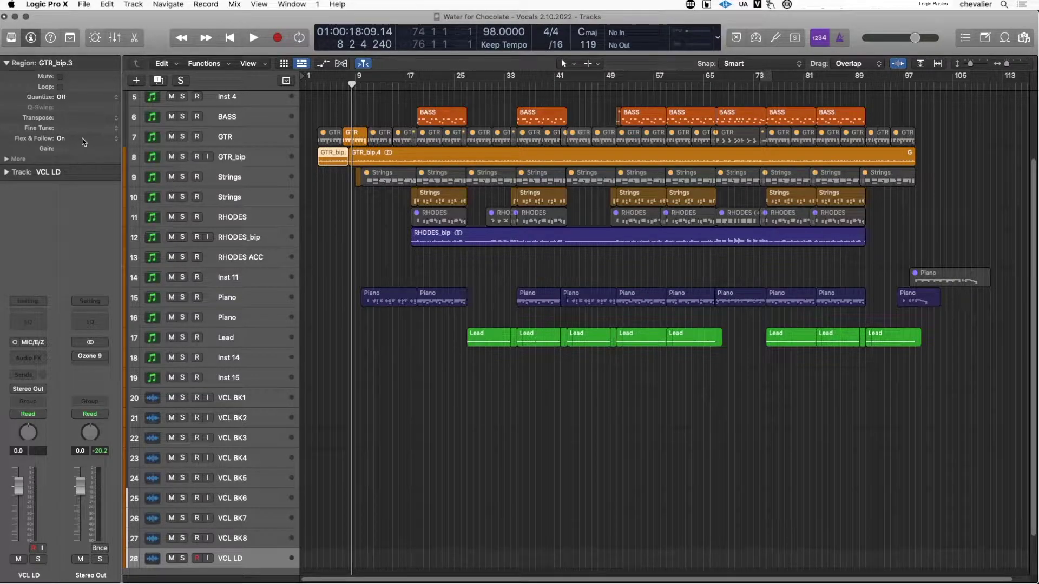
# Expand the Region inspector's extra parameters and select the GTR MIDI region on track 7.
pyautogui.click(7, 160)
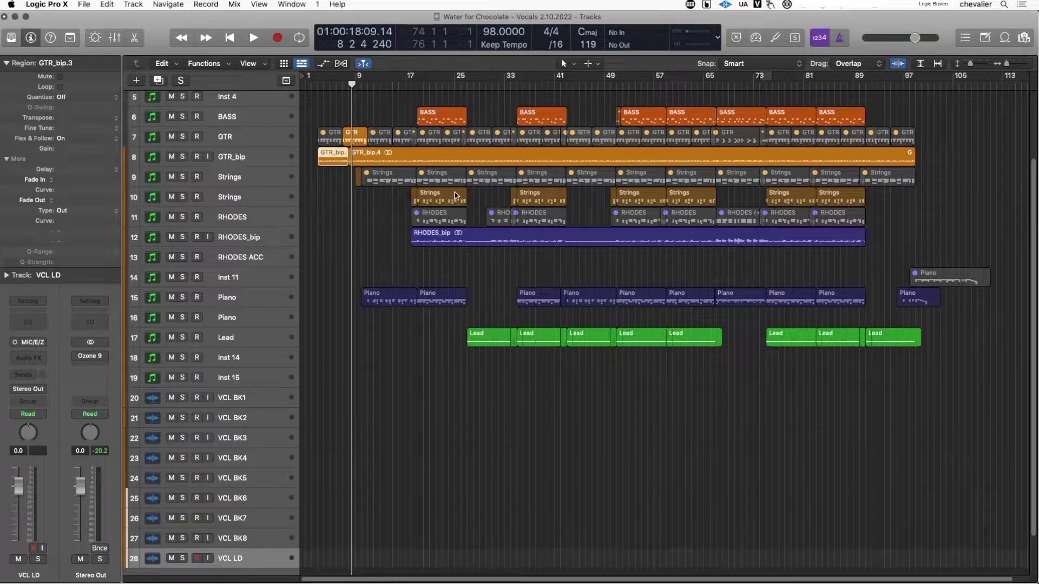
pyautogui.click(355, 135)
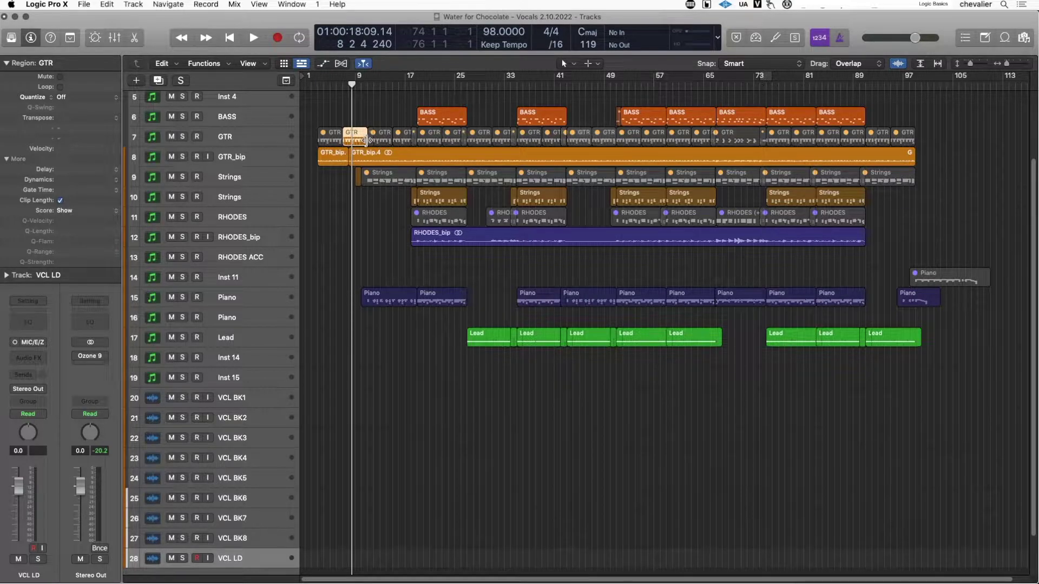
# Quantize the track 7 GTR region to 1/8 Note, then reselect GTR_bip.3.
pyautogui.click(116, 97)
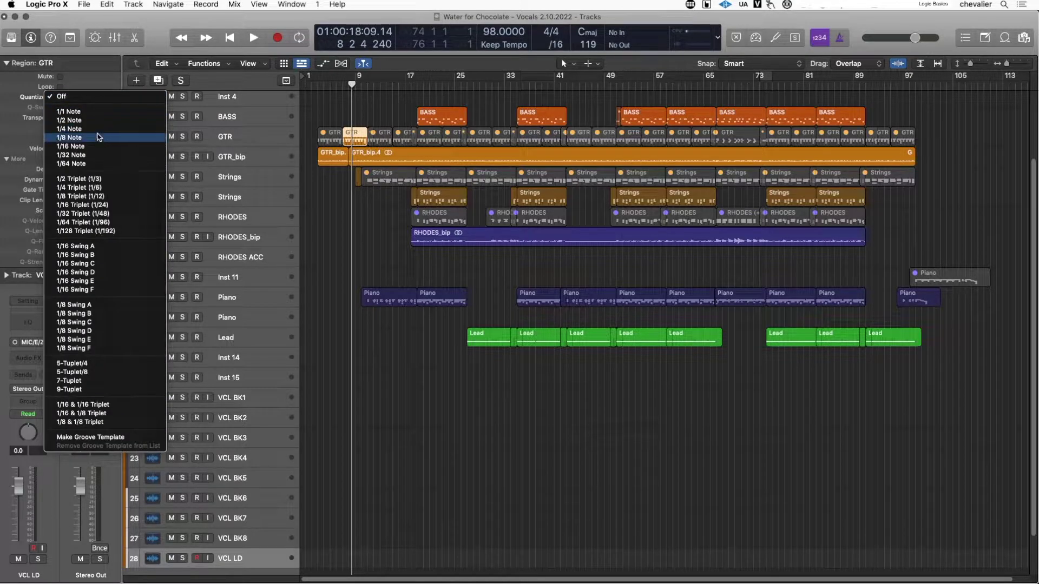
pyautogui.click(100, 139)
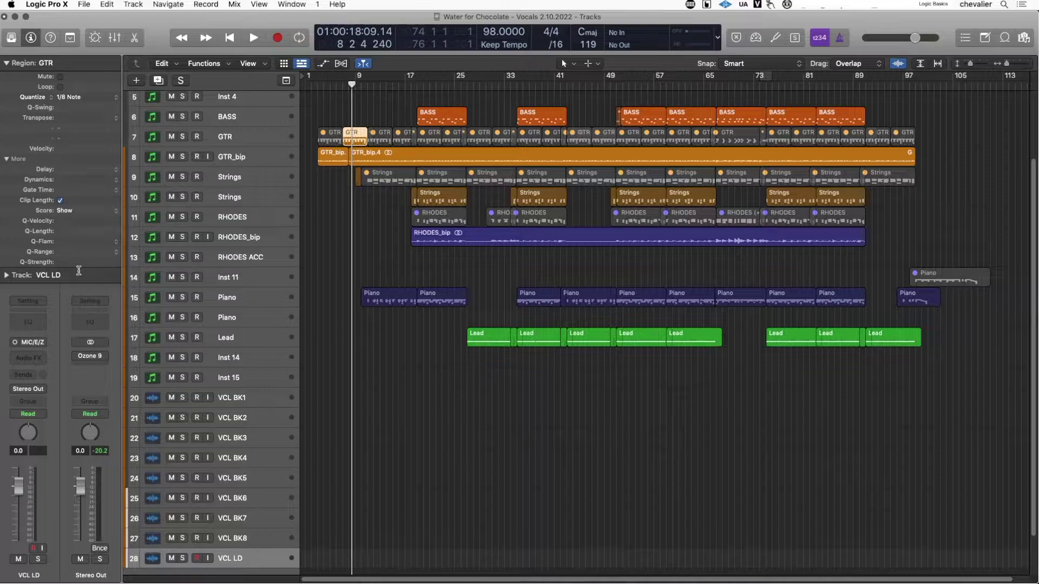
pyautogui.click(332, 154)
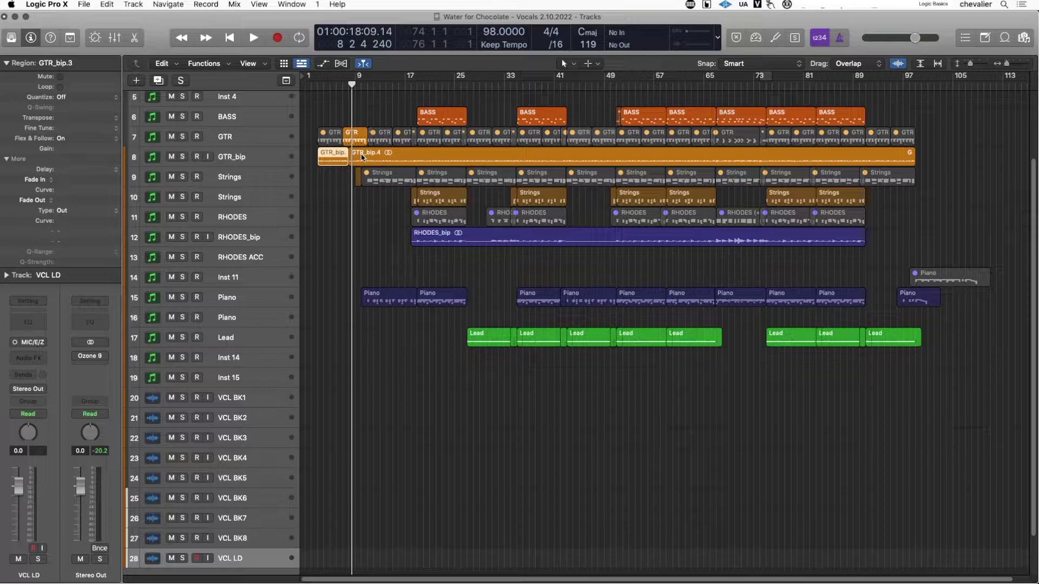
# Split the GTR_bip region, solo its track, and play back from bar 3 to bar 10.
pyautogui.moveTo(361, 154); pyautogui.dragTo(417, 154)
pyautogui.press('s')
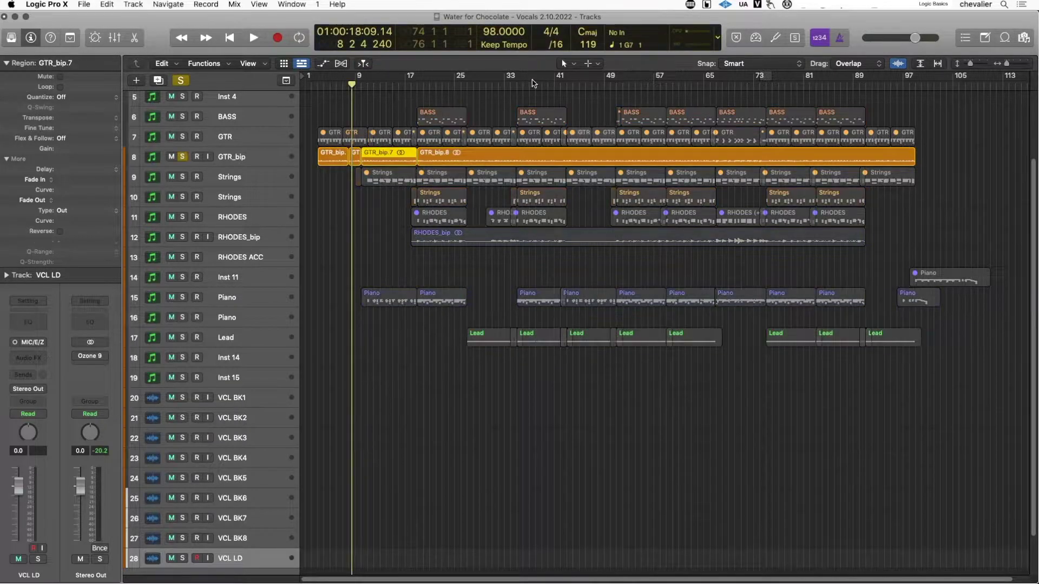
pyautogui.click(319, 83)
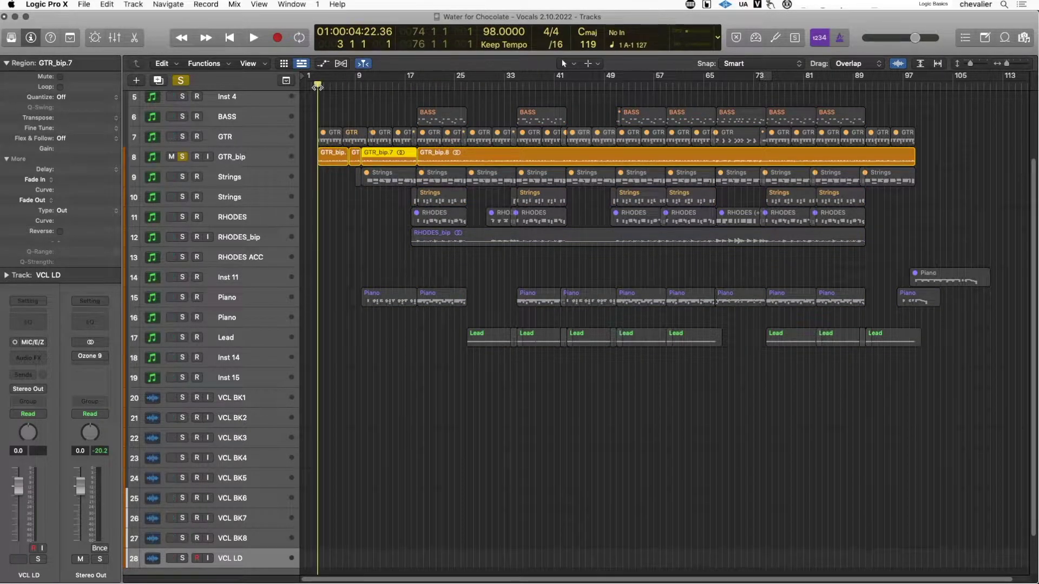
pyautogui.press('space')
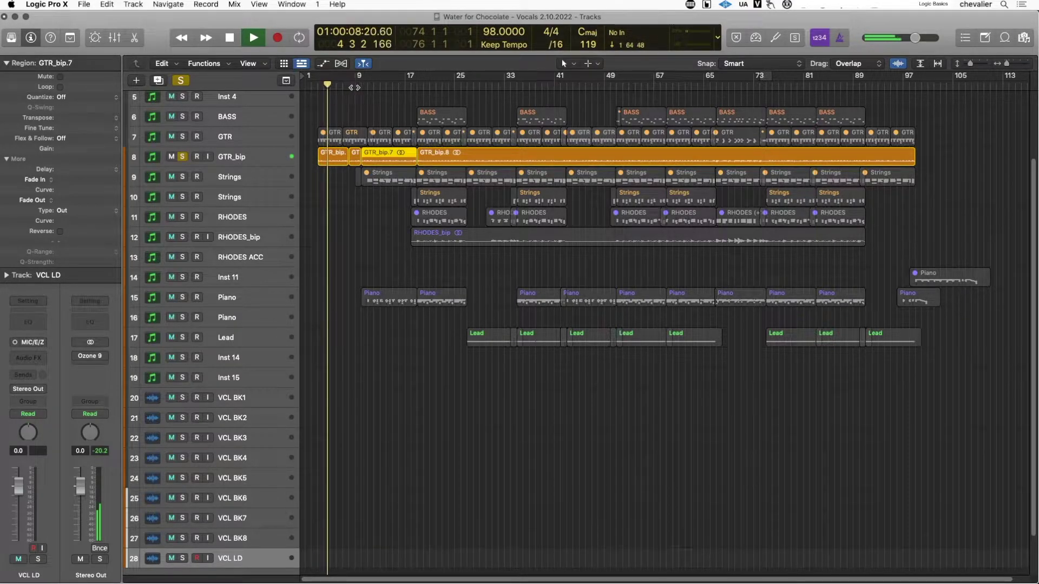
pyautogui.click(365, 84)
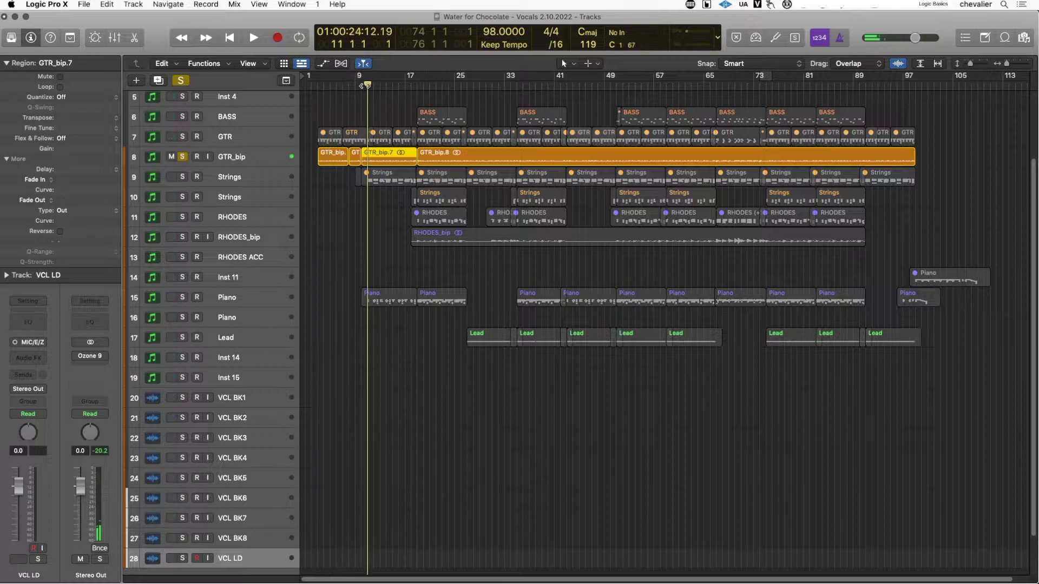
pyautogui.press('space')
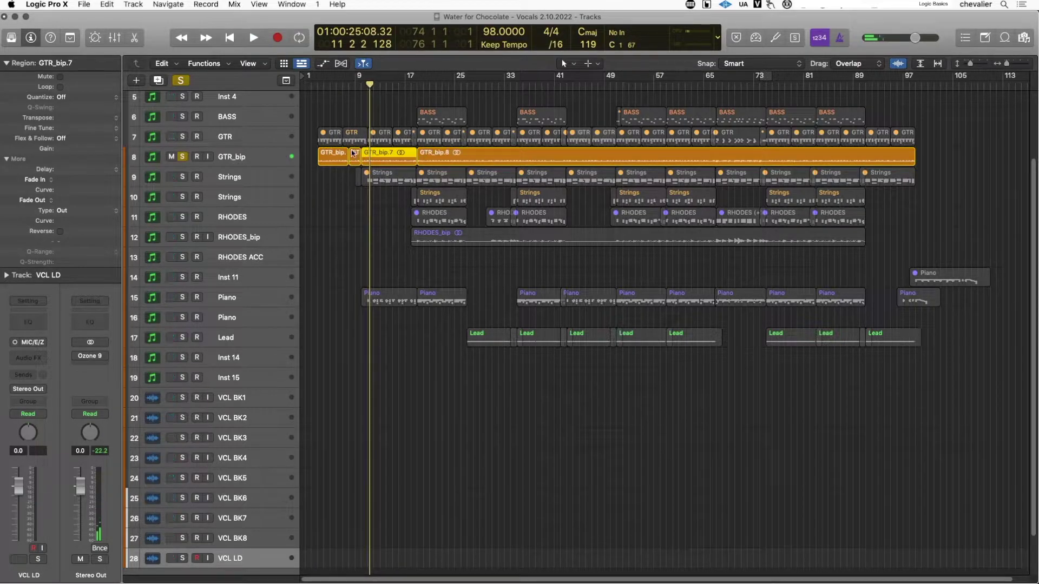
# Reverse GTR_bip.7's audio, audition it, then turn Reverse back off.
pyautogui.click(336, 156)
pyautogui.click(408, 157)
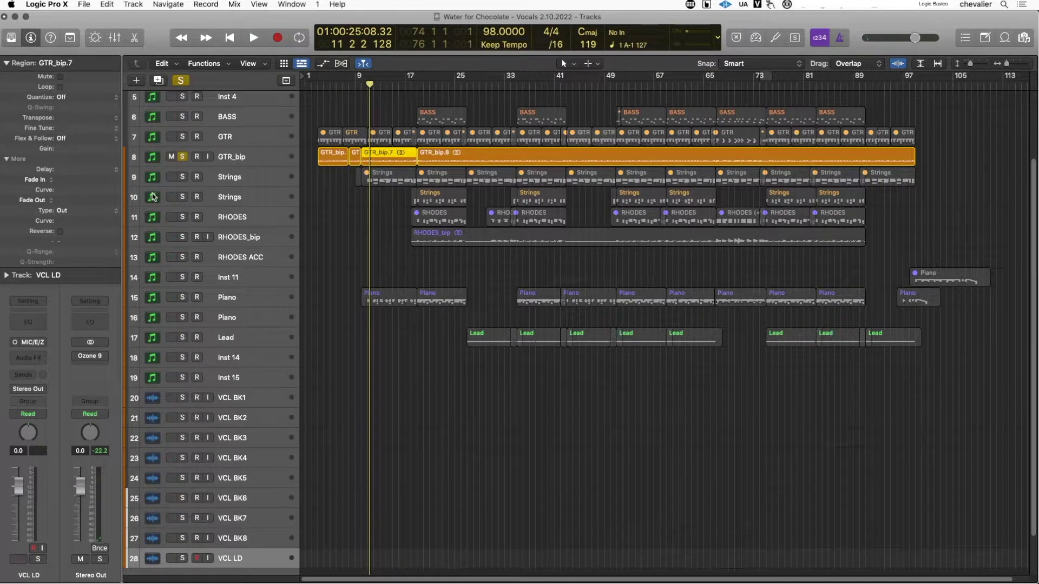
pyautogui.click(61, 232)
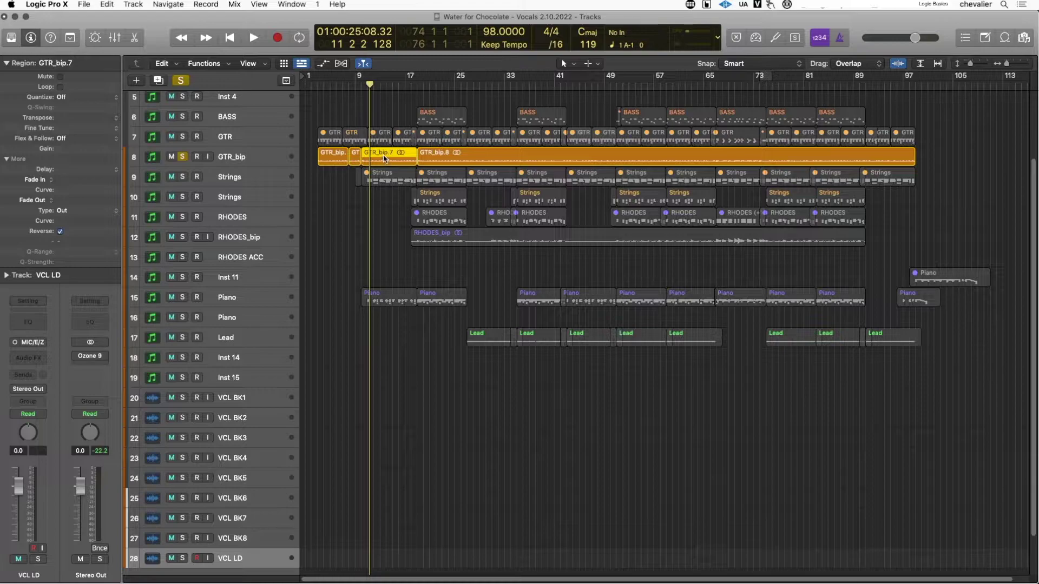
pyautogui.press('space')
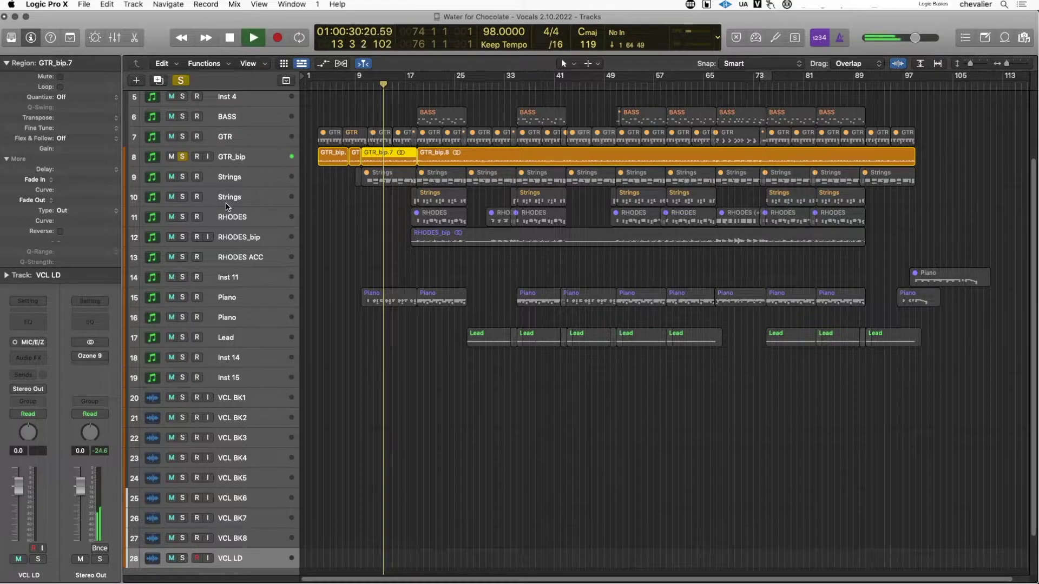
pyautogui.click(60, 232)
pyautogui.click(59, 232)
# Stop playback and zoom in on the GTR_bip regions, clearing a stray marquee range.
pyautogui.press('space')
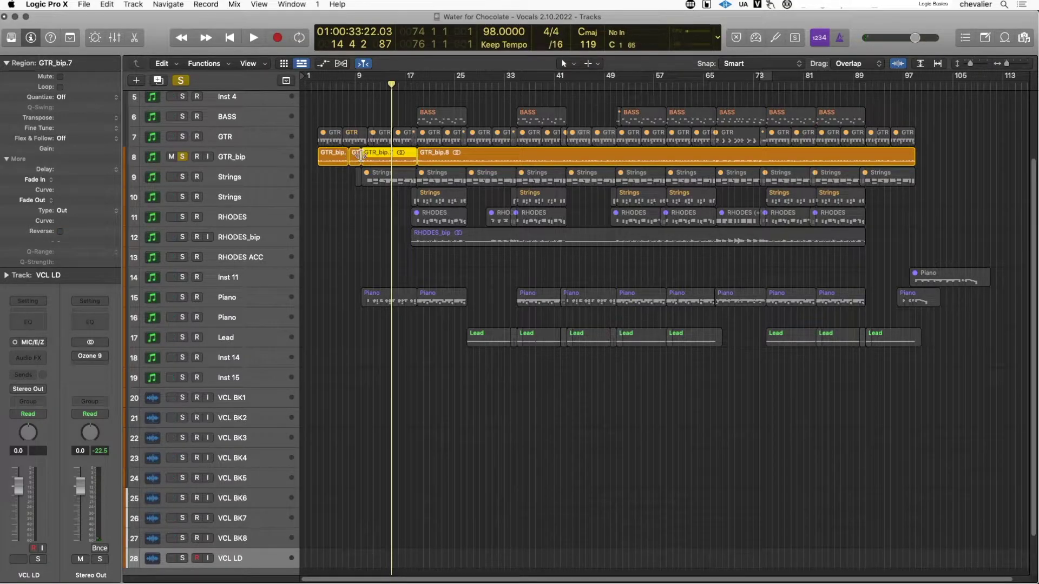
pyautogui.press('super+Right')
pyautogui.press('super+Right')
pyautogui.press('super+Down')
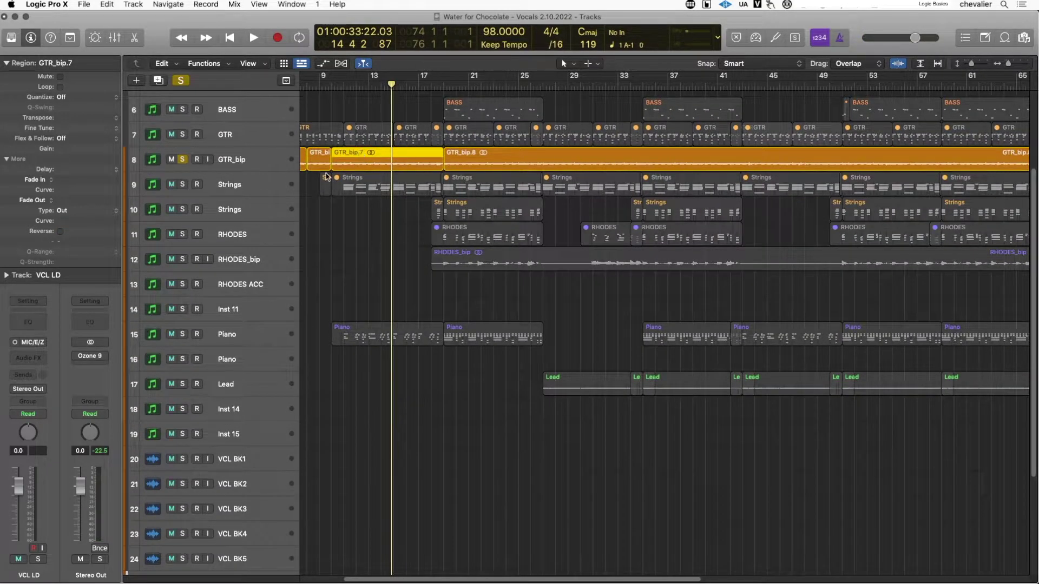
pyautogui.moveTo(322, 159); pyautogui.dragTo(332, 162)
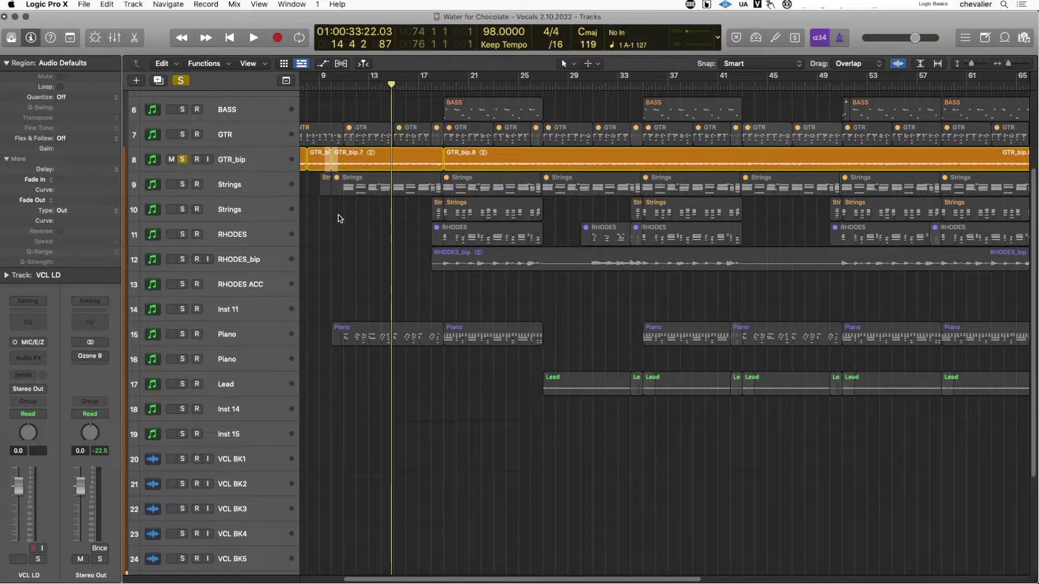
pyautogui.click(329, 246)
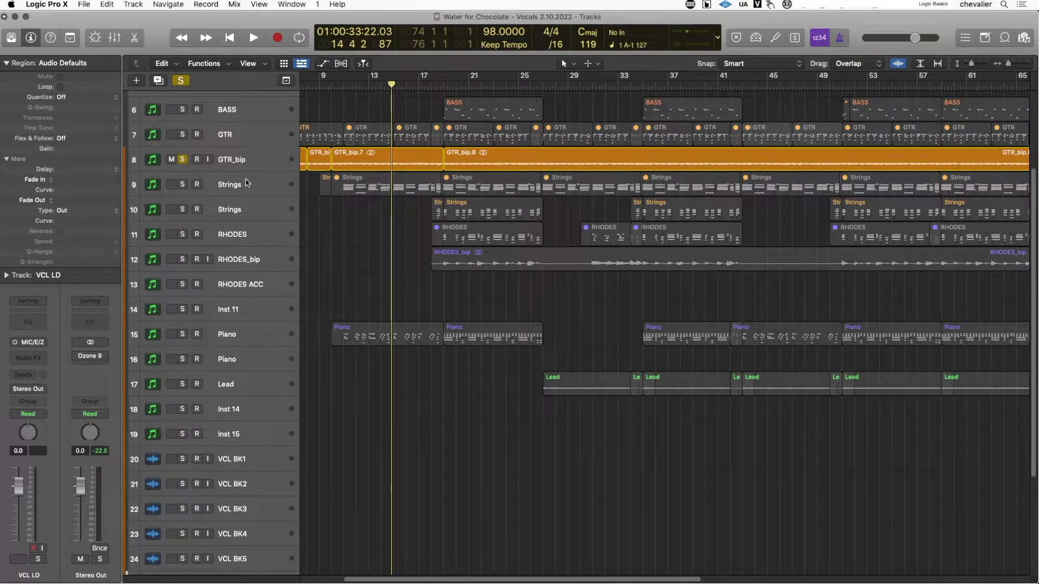
# Switch to the Fade Tool and draw a fade-out at the end of GTR_bip.5.
pyautogui.press('t')
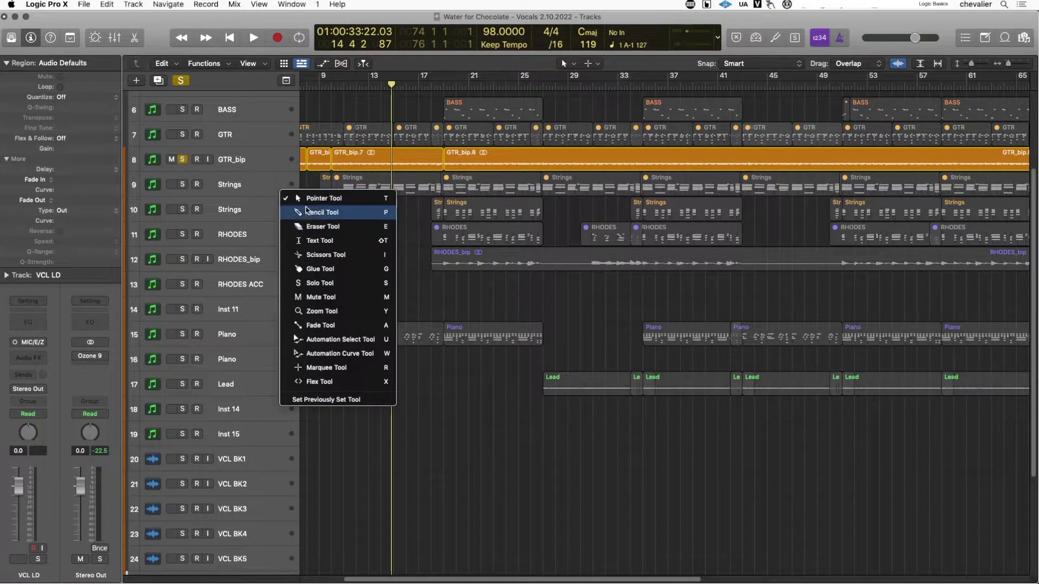
pyautogui.click(331, 326)
pyautogui.click(332, 168)
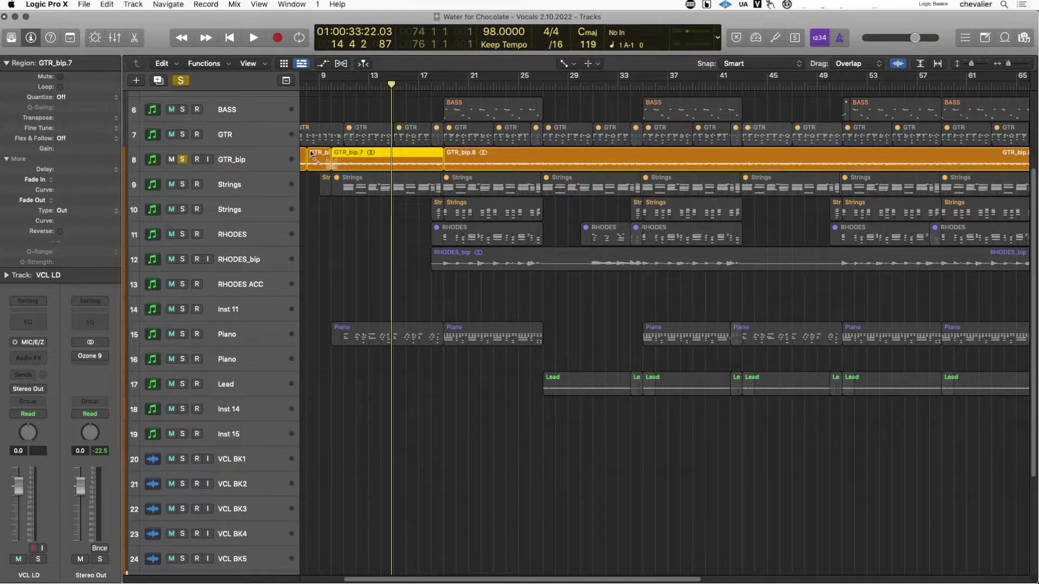
pyautogui.moveTo(311, 154); pyautogui.dragTo(330, 160)
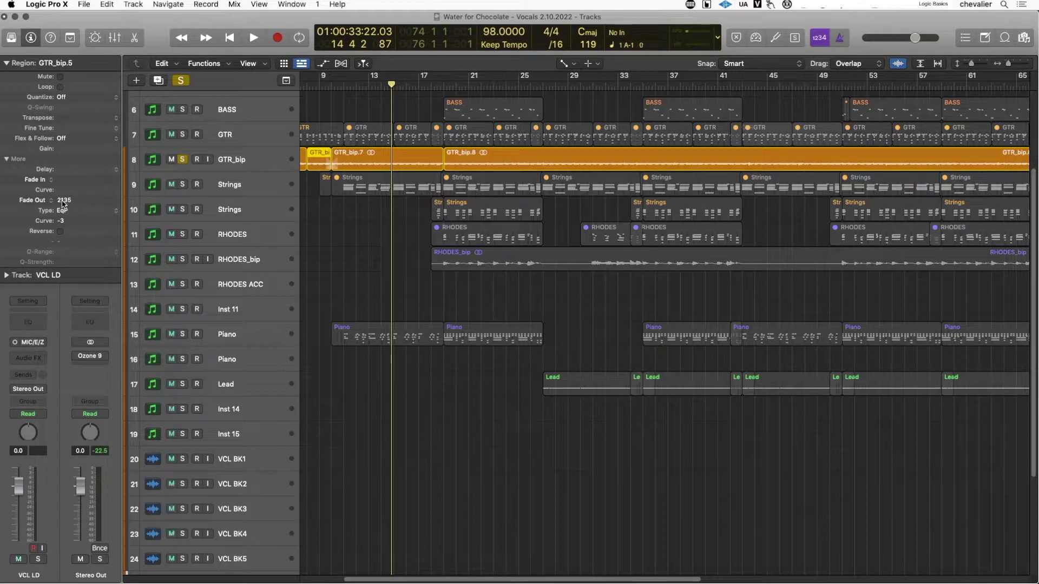
# Lengthen the fade-out to 2146 and set all GTR_bip regions' fade type to X S.
pyautogui.moveTo(63, 204); pyautogui.dragTo(69, 251)
pyautogui.hotkey('shift', 'c')
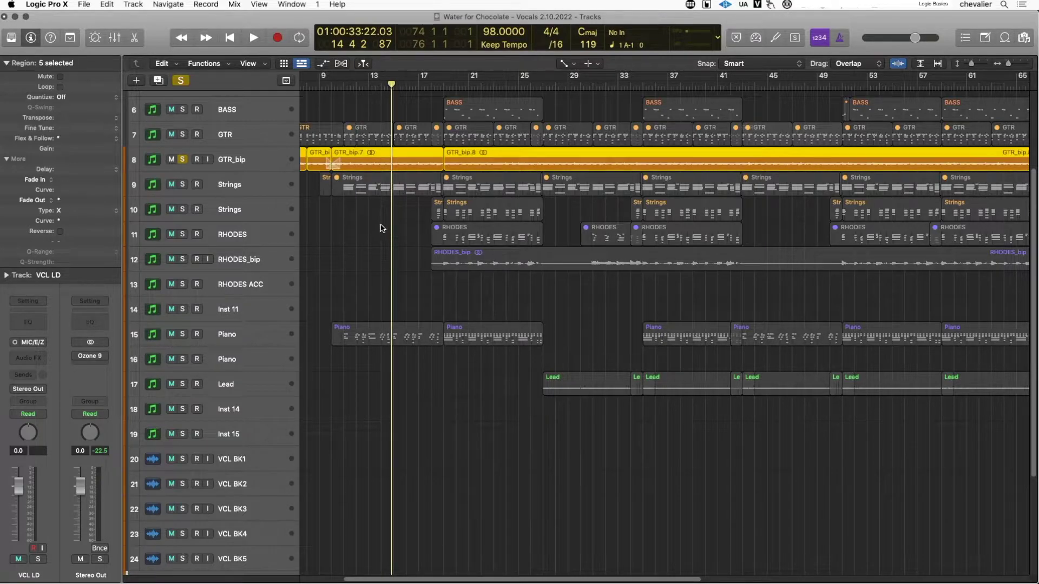
pyautogui.click(90, 212)
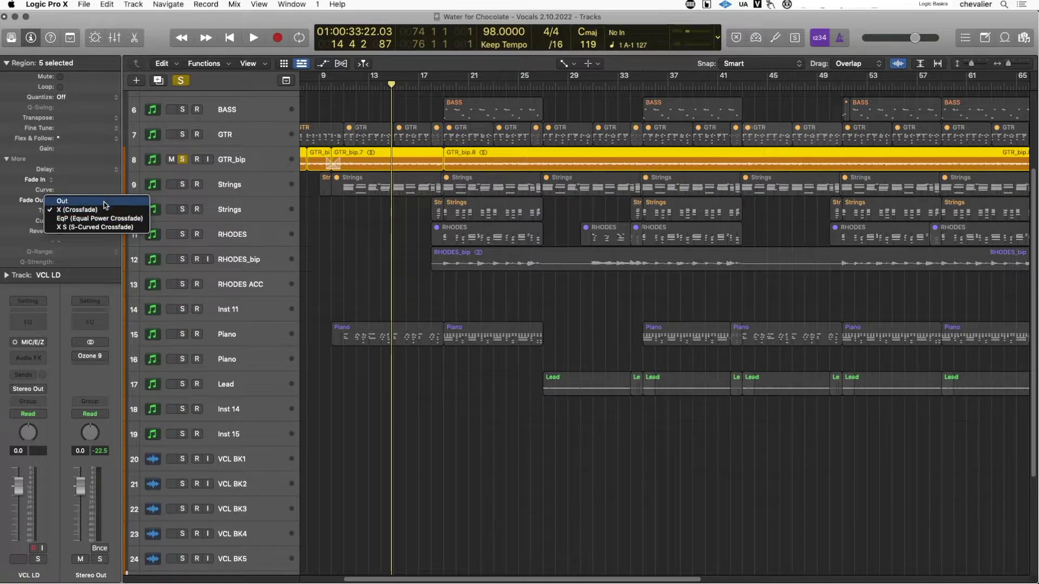
pyautogui.click(95, 227)
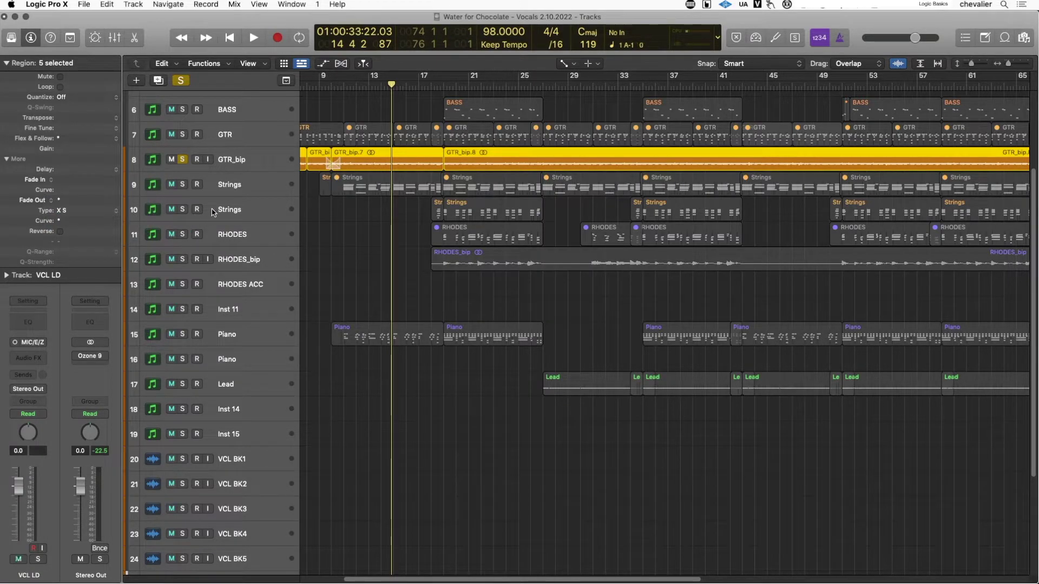
pyautogui.press('super+Right')
# Zoom in on the opening bars and set the GTR_bip fade type back to X (Crossfade).
pyautogui.press('super+Down')
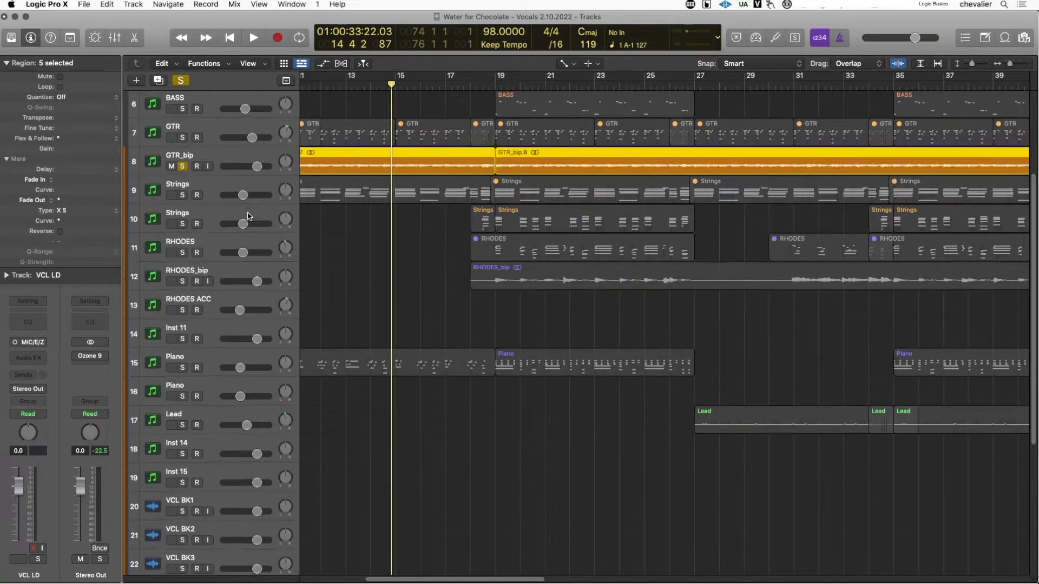
pyautogui.press('super+Down')
pyautogui.press('Return')
pyautogui.press('super+Right')
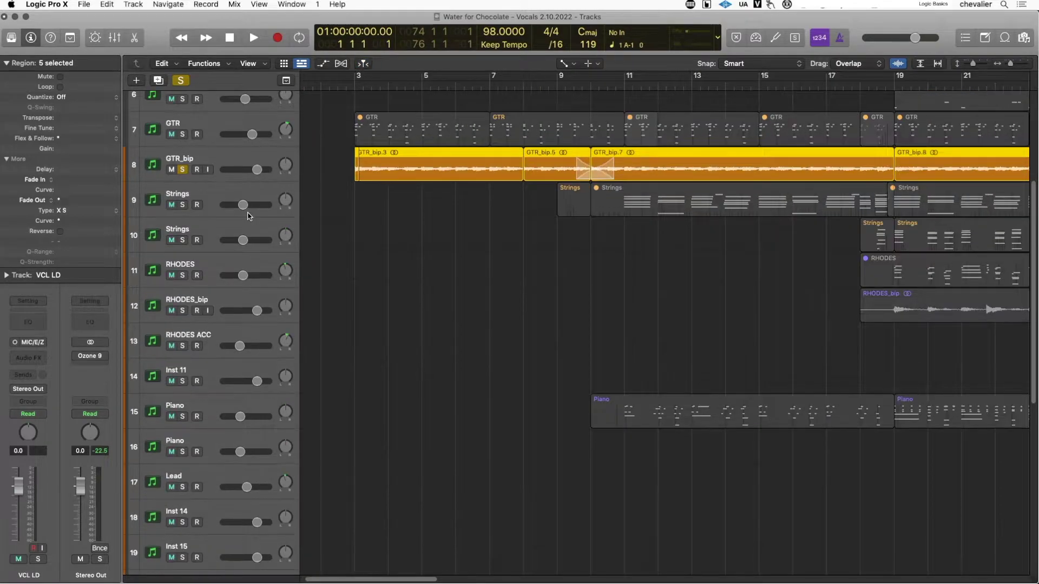
pyautogui.press('super+Down')
pyautogui.press('super+Right')
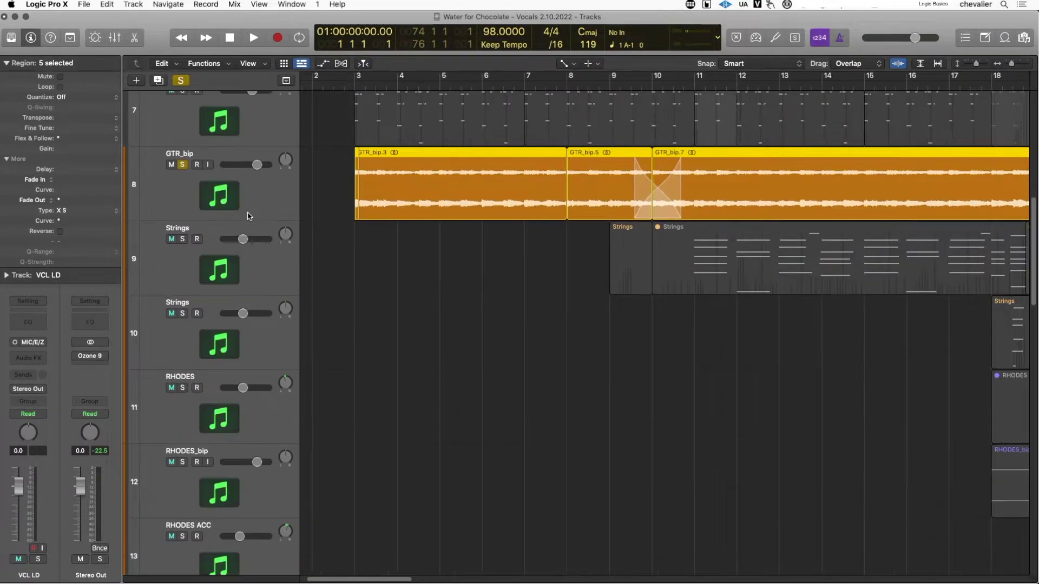
pyautogui.click(115, 211)
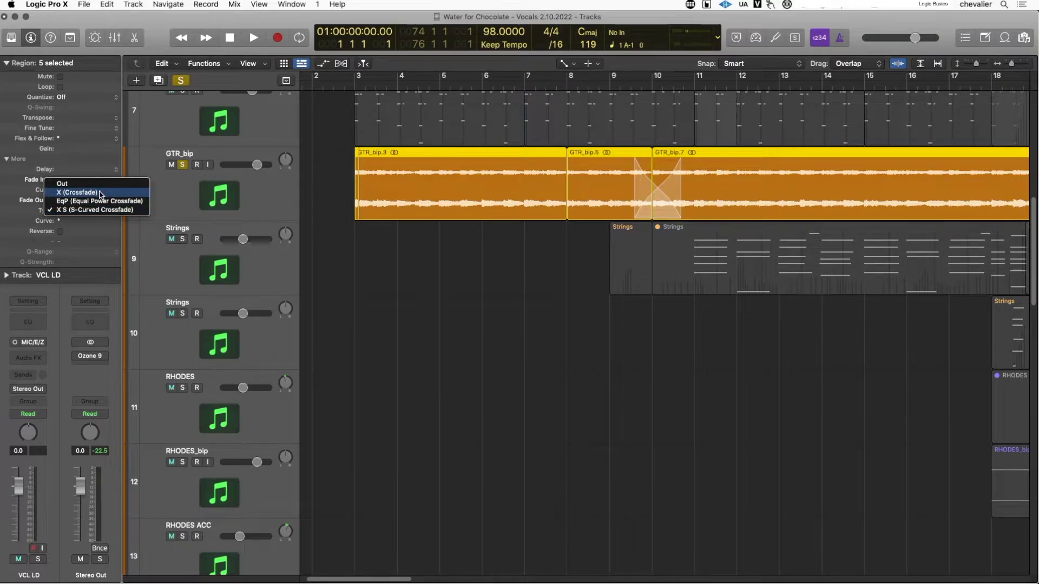
pyautogui.click(100, 193)
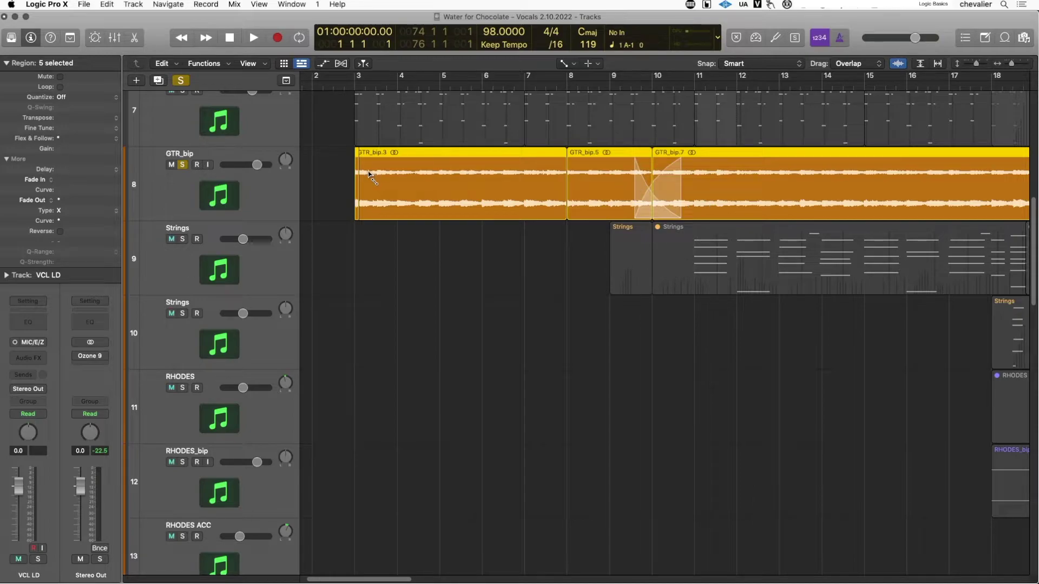
# Unsolo the GTR_bip track and deselect all regions.
pyautogui.click(182, 165)
pyautogui.scroll(1, 373, 175)
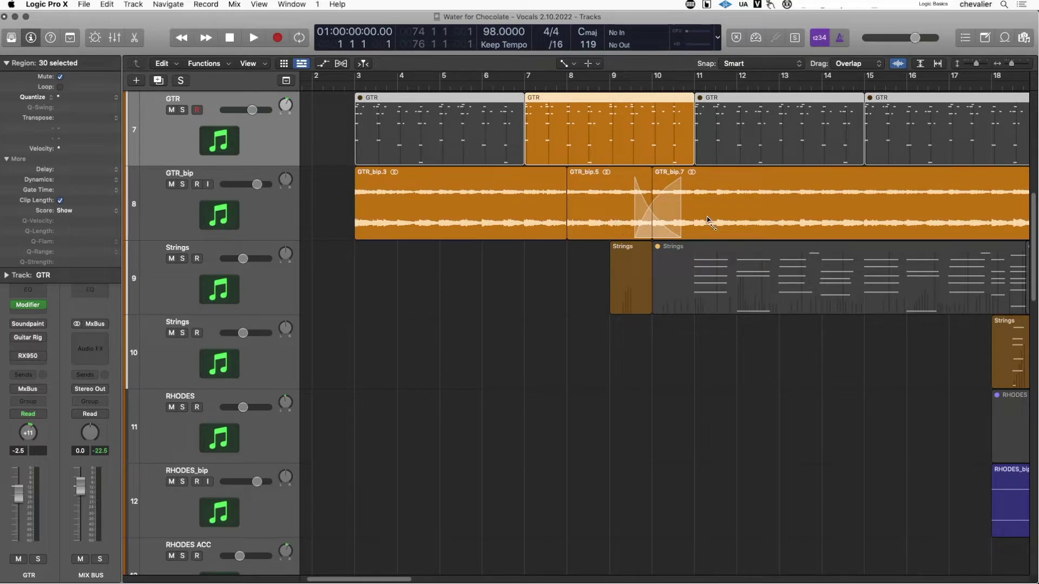
pyautogui.click(763, 368)
# Switch back to the Pointer Tool, select the GTR regions at bars 15 and 3, then deselect them.
pyautogui.press('t')
pyautogui.press('t')
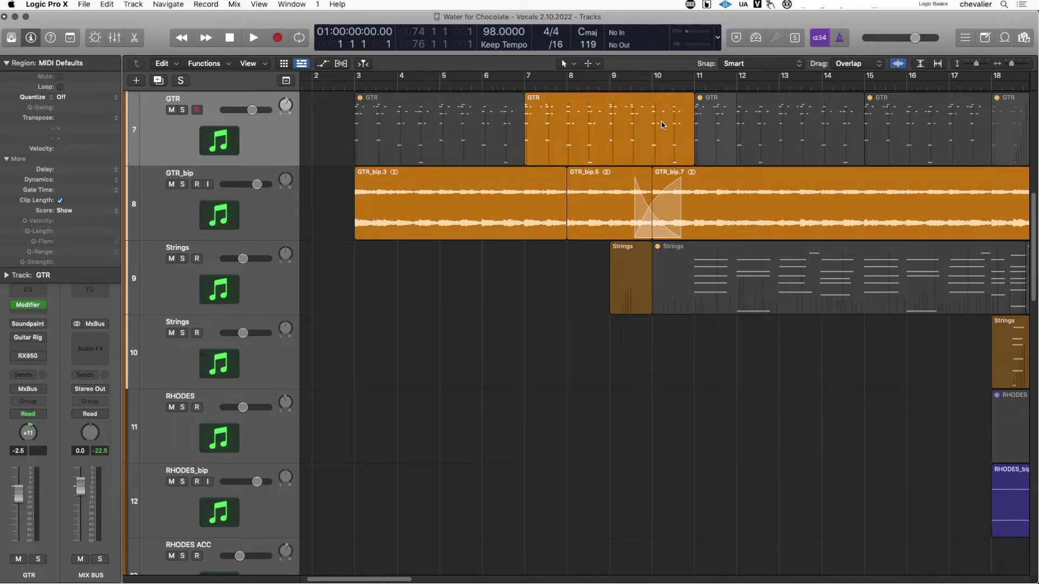
pyautogui.click(644, 115)
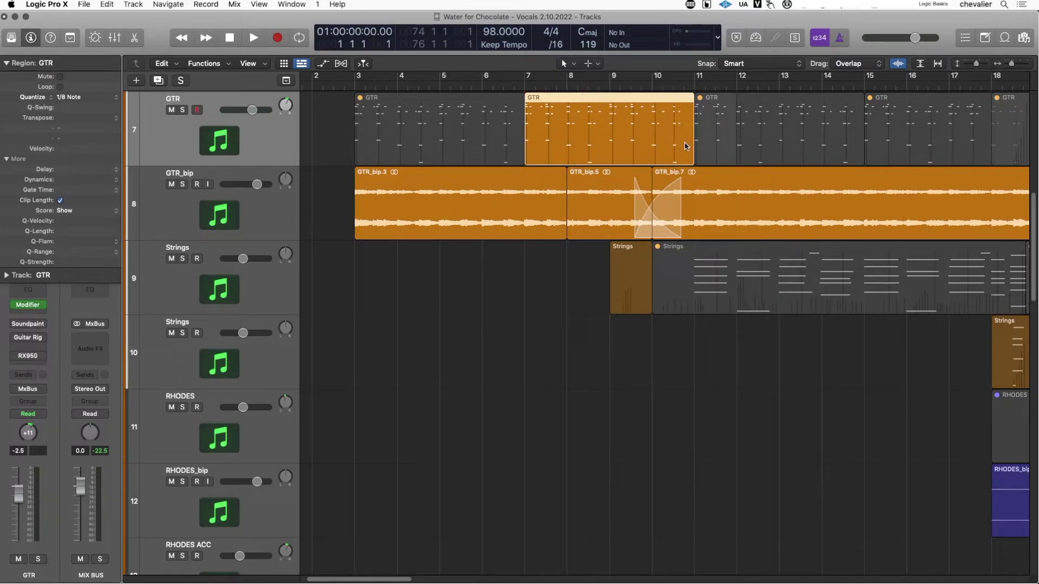
pyautogui.keyDown('shift'); pyautogui.click(884, 107); pyautogui.keyUp('shift')
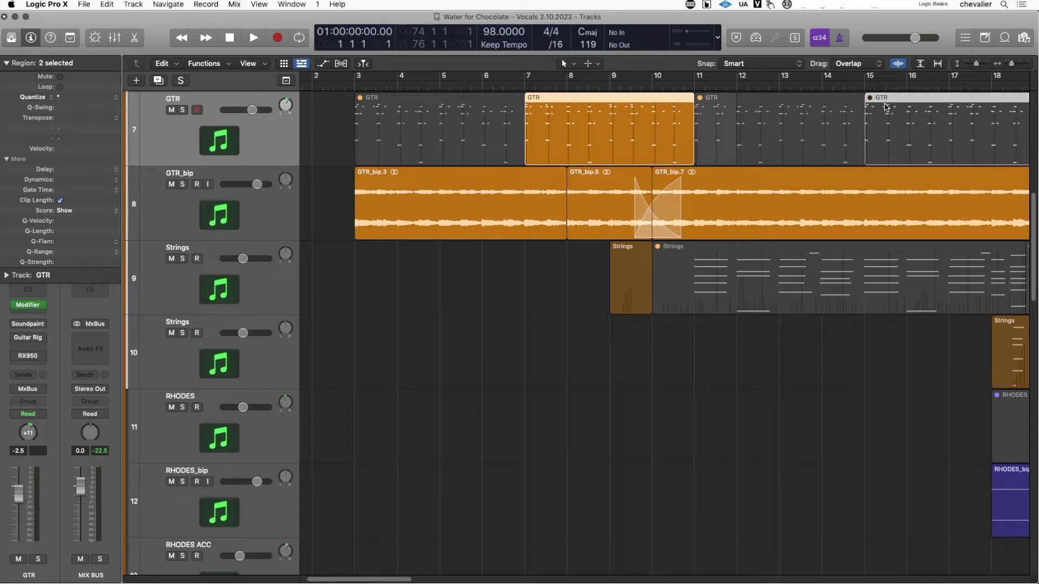
pyautogui.keyDown('shift'); pyautogui.click(467, 122); pyautogui.keyUp('shift')
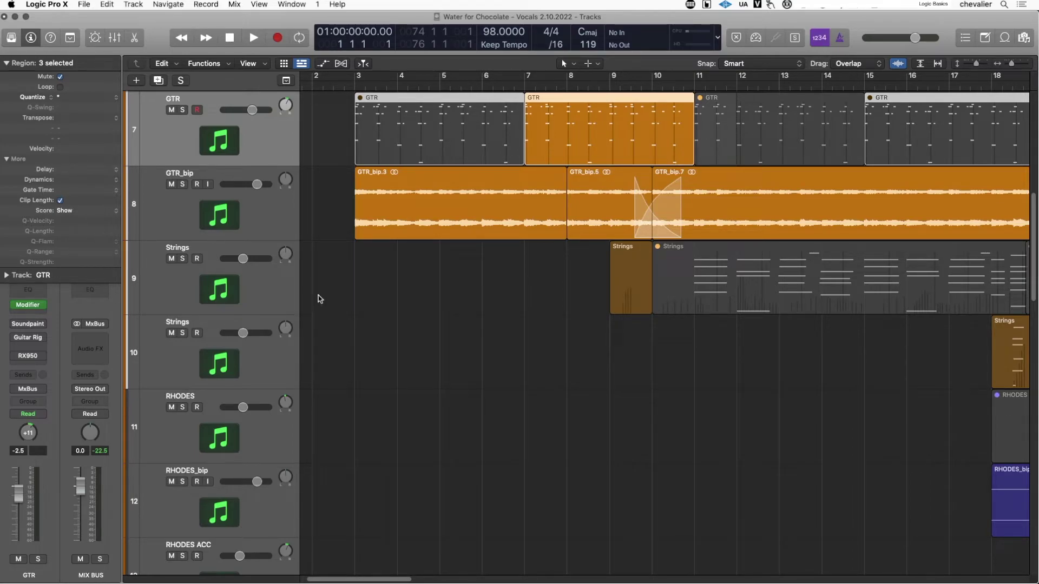
pyautogui.click(389, 284)
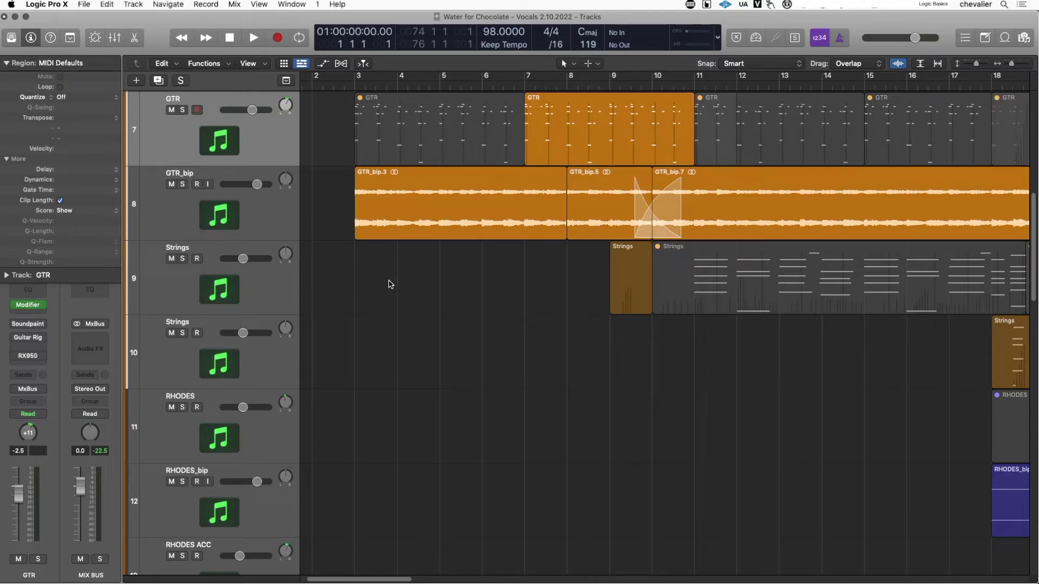